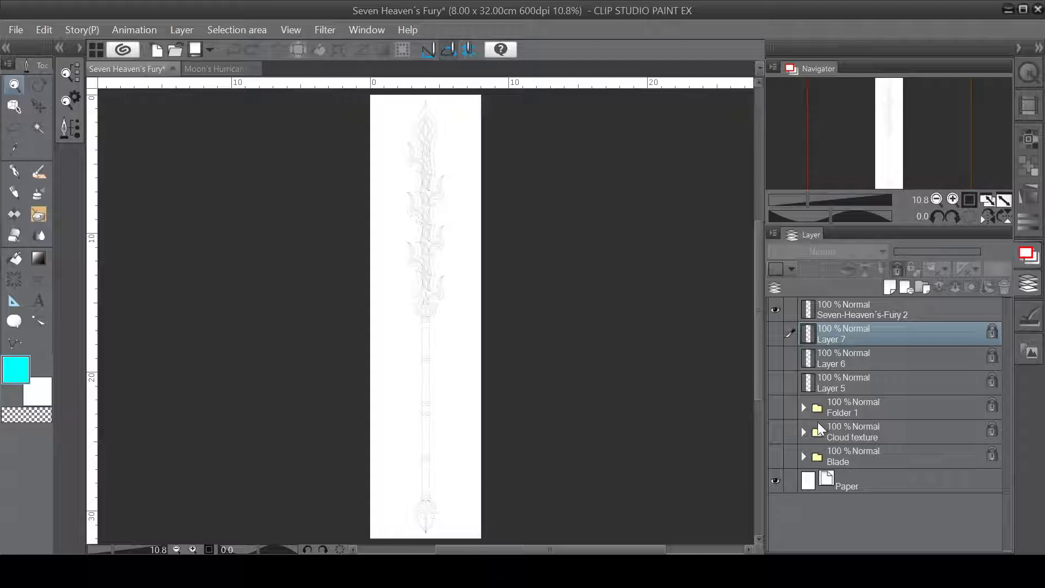
pyautogui.click(776, 456)
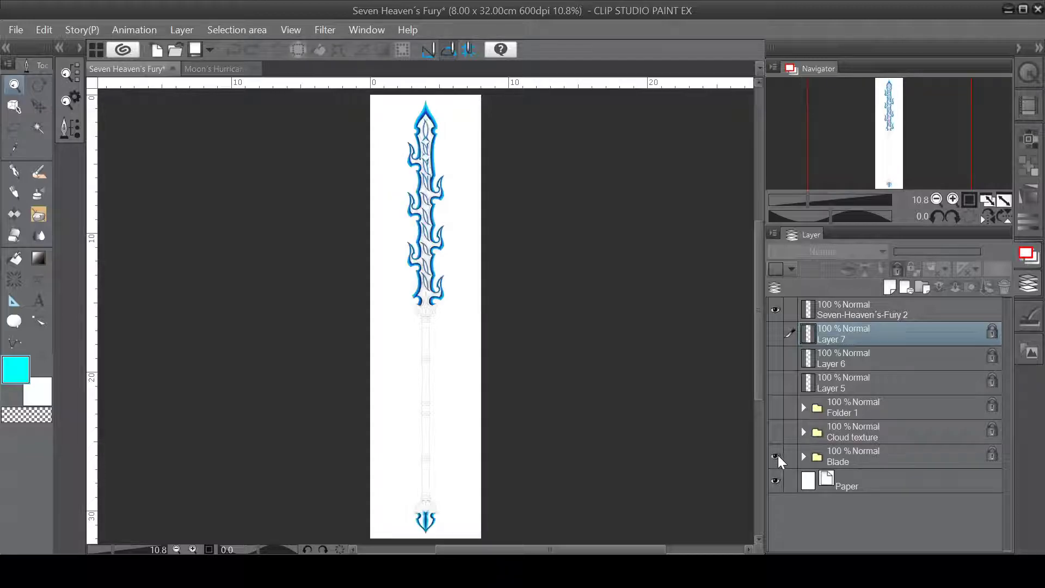
pyautogui.scroll(4, 440, 244)
pyautogui.scroll(2, 439, 243)
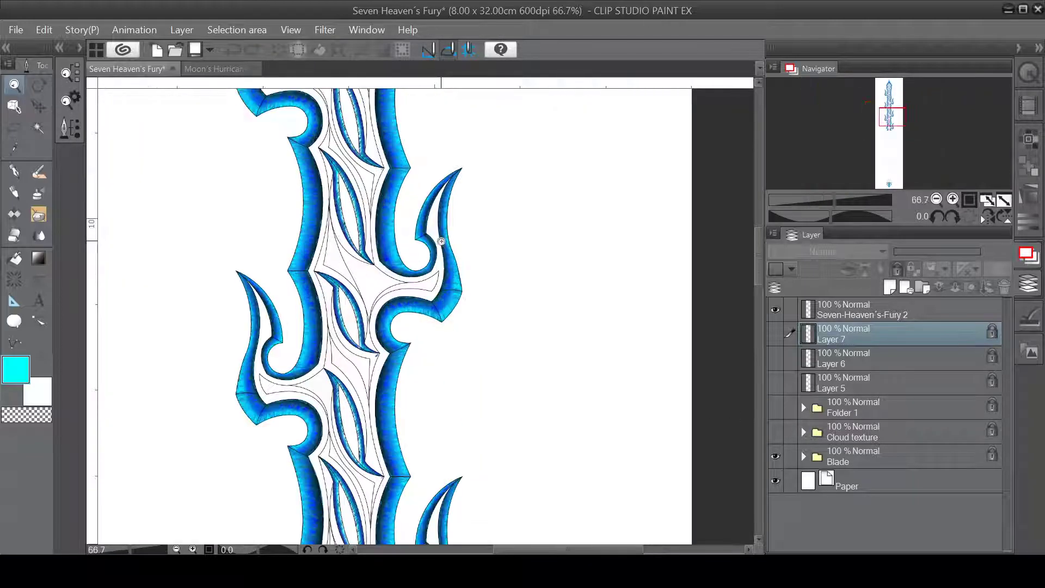
pyautogui.scroll(1, 439, 243)
pyautogui.scroll(2, 463, 323)
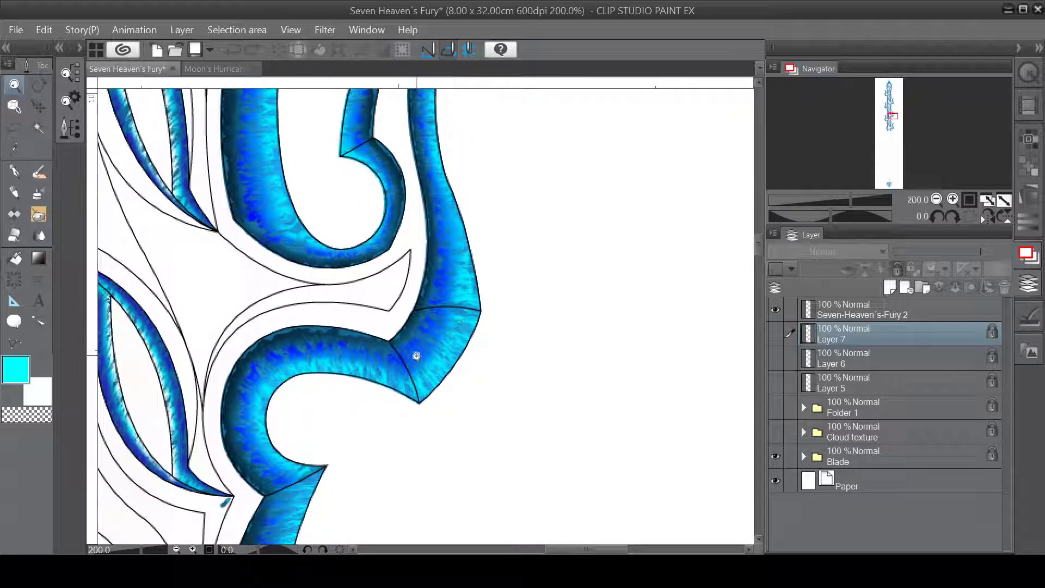
pyautogui.scroll(-1, 391, 389)
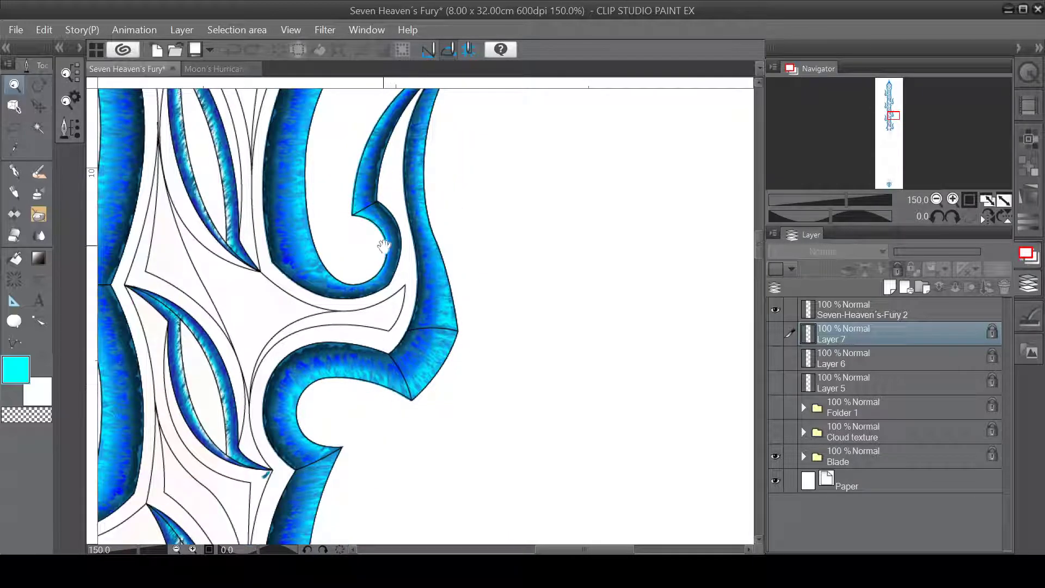
pyautogui.moveTo(382, 245); pyautogui.dragTo(471, 374)
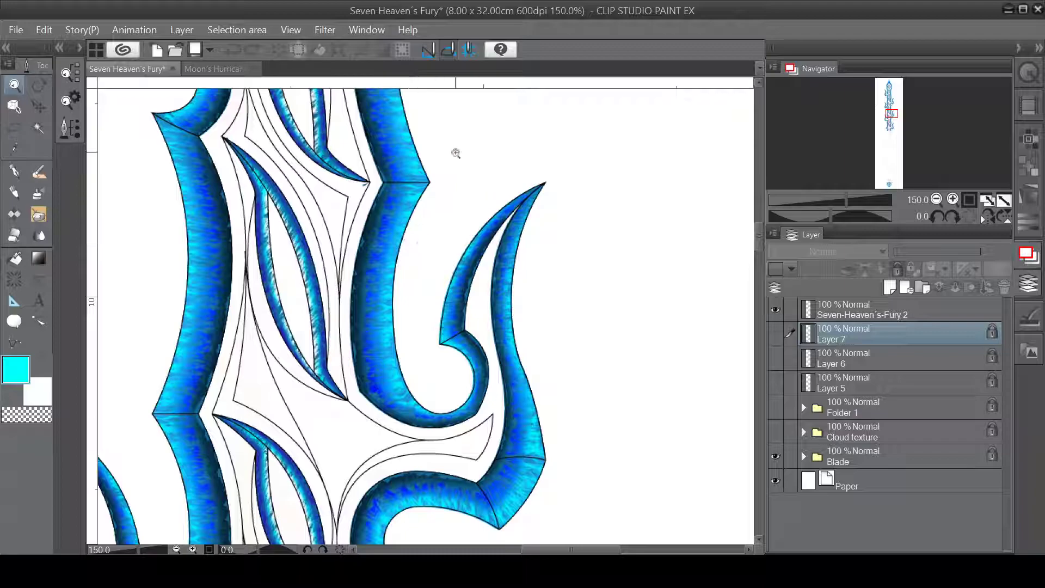
pyautogui.moveTo(456, 153)
pyautogui.mouseDown()
pyautogui.moveTo(468, 128)
pyautogui.moveTo(617, 291)
pyautogui.mouseUp()
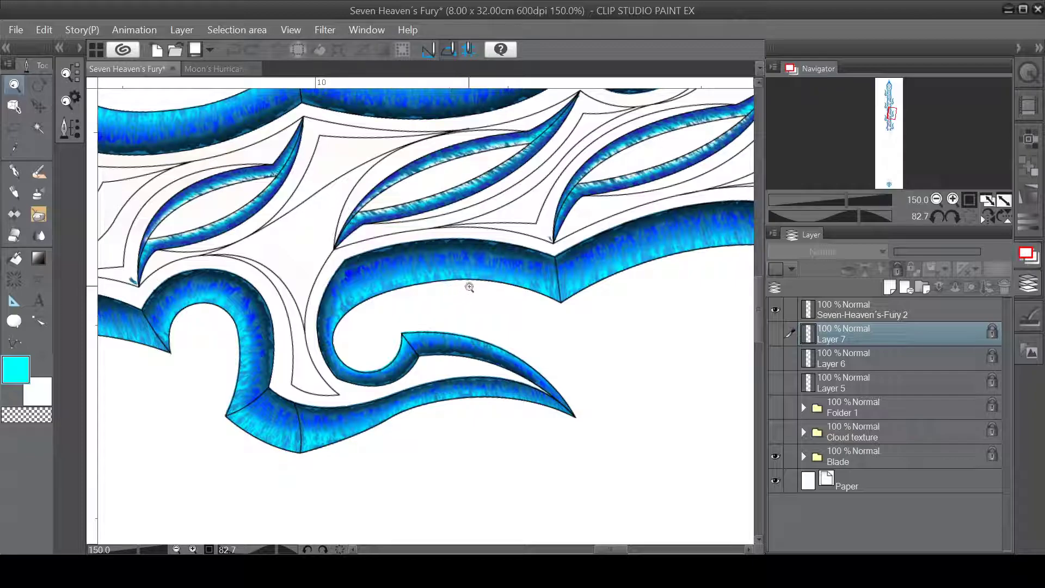
pyautogui.moveTo(408, 245); pyautogui.dragTo(561, 333)
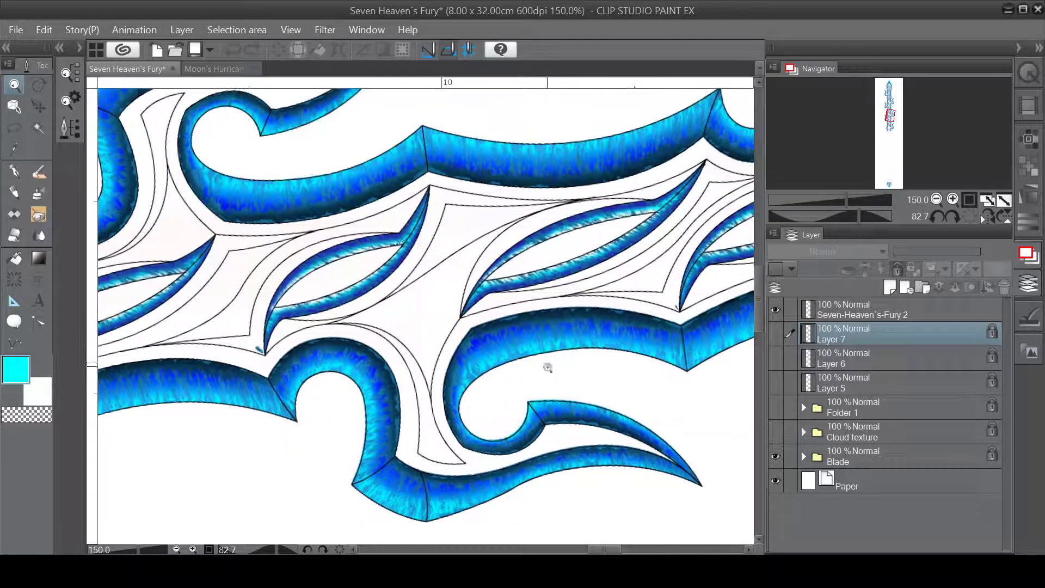
pyautogui.moveTo(397, 294); pyautogui.dragTo(515, 318)
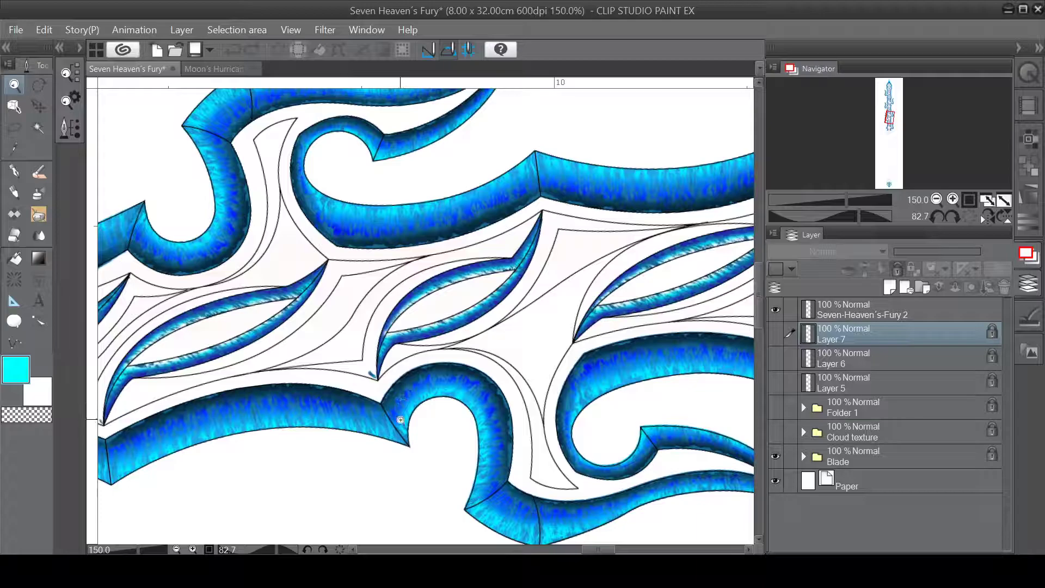
pyautogui.click(339, 549)
pyautogui.hotkey('ctrl', '0')
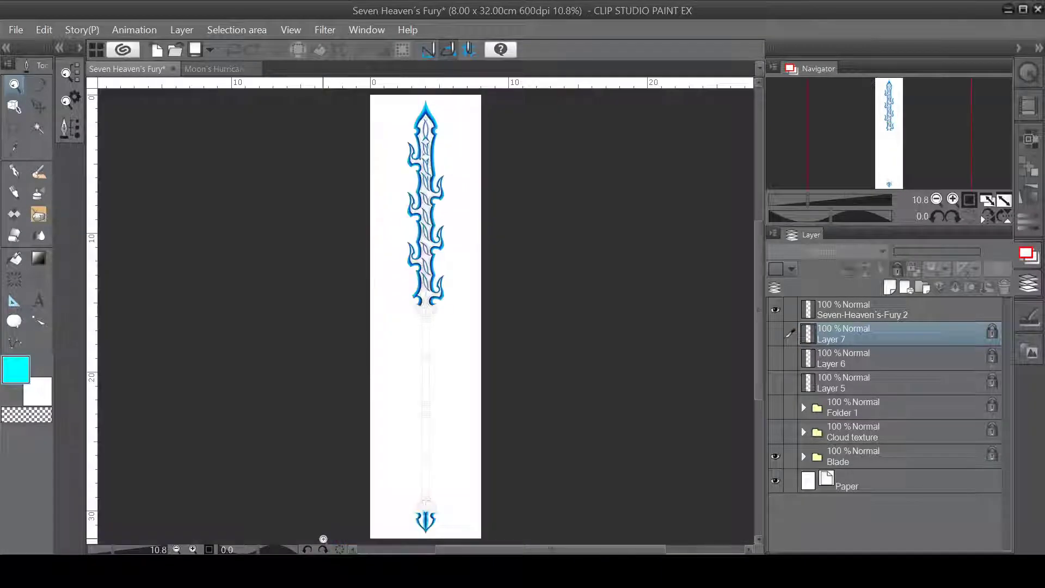
# Step: Turn on the Cloud texture and Folder 1 layers for dark-blue blade texture and shading
pyautogui.click(776, 431)
pyautogui.scroll(1, 425, 180)
pyautogui.scroll(5, 428, 245)
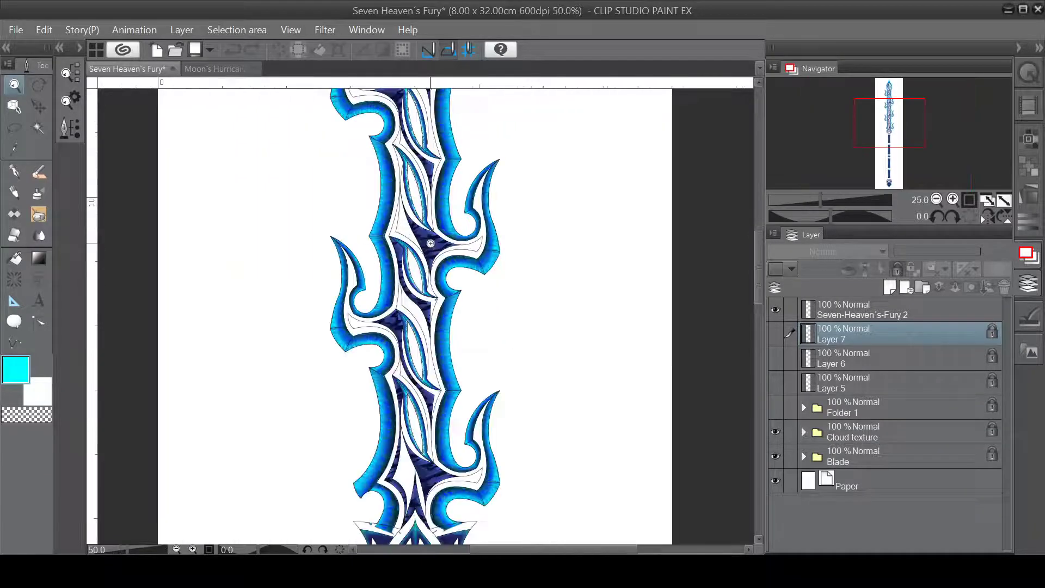
pyautogui.scroll(-3, 461, 387)
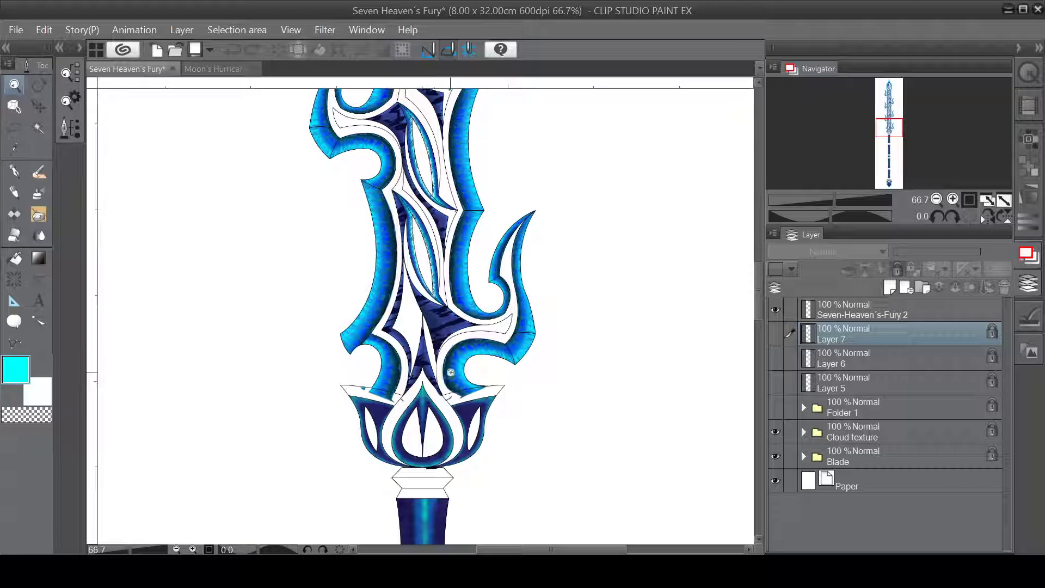
pyautogui.scroll(2, 523, 270)
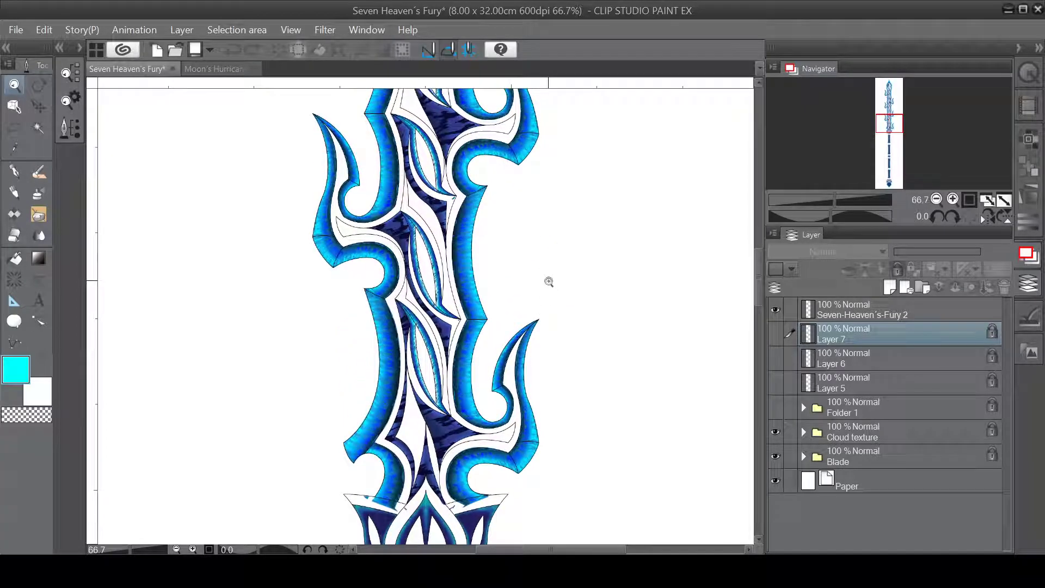
pyautogui.click(776, 407)
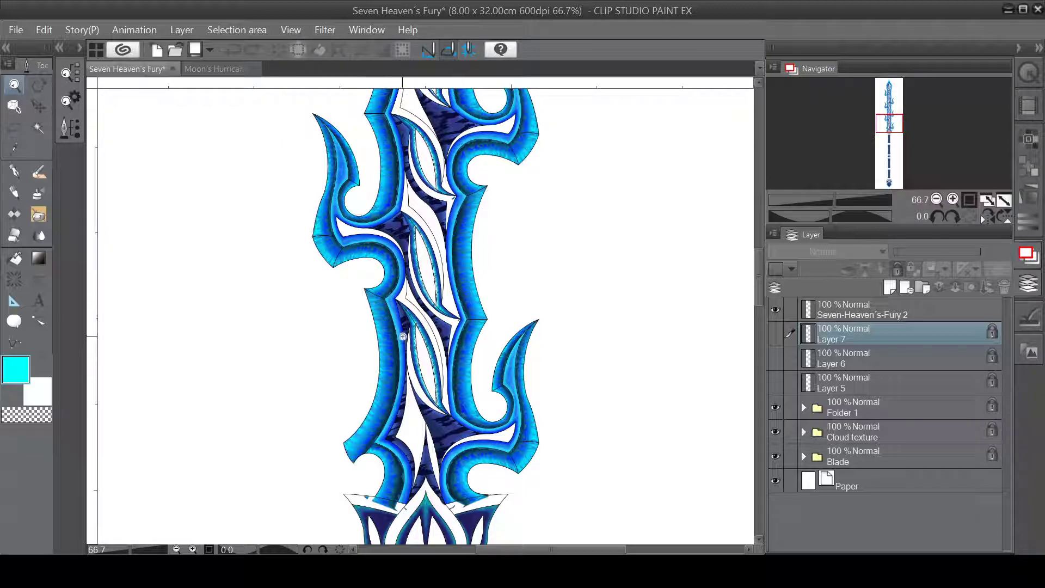
pyautogui.moveTo(537, 459); pyautogui.dragTo(561, 261)
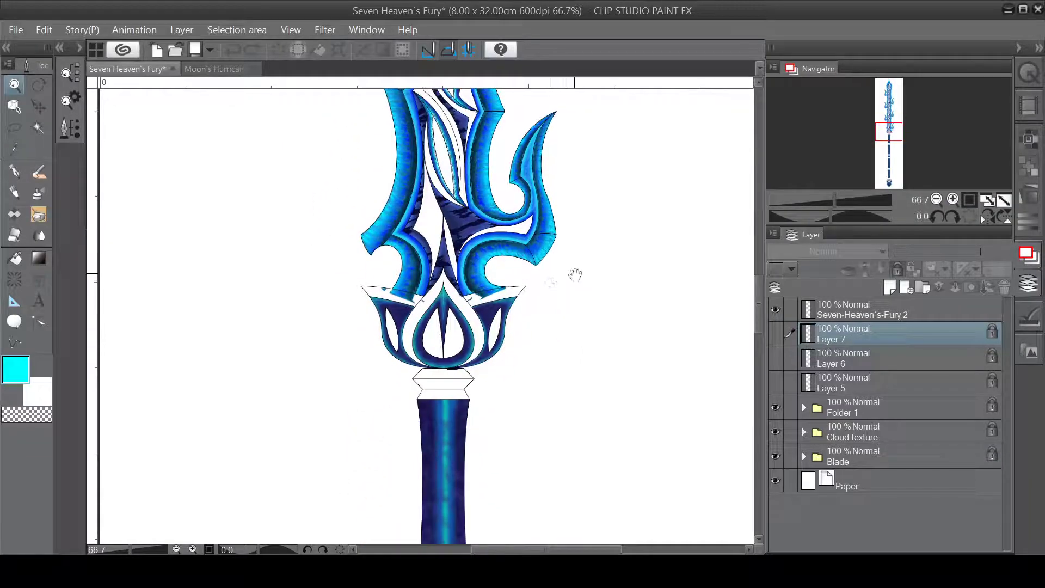
pyautogui.scroll(-3, 523, 306)
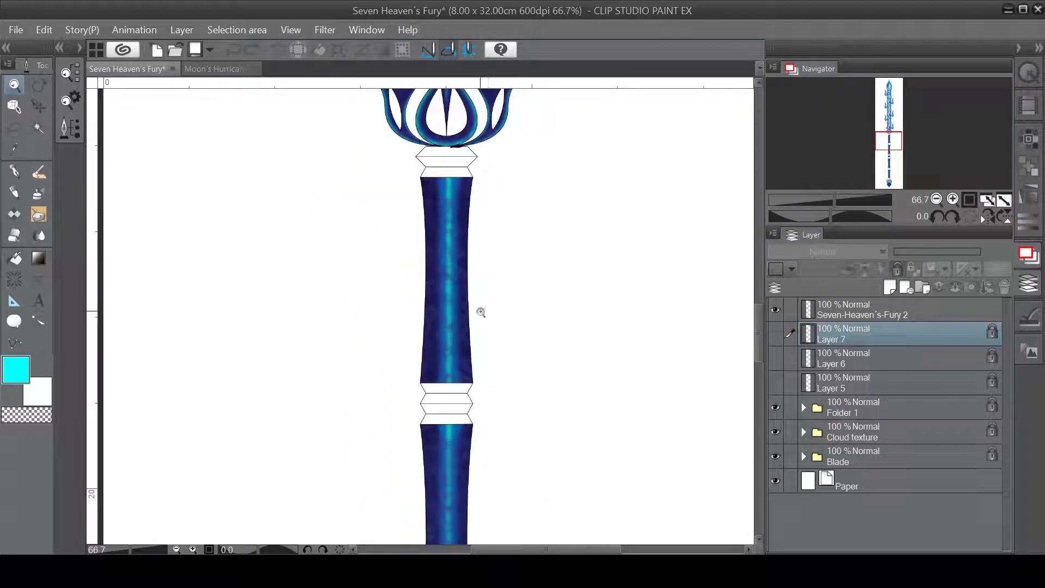
pyautogui.moveTo(506, 385); pyautogui.dragTo(527, 243)
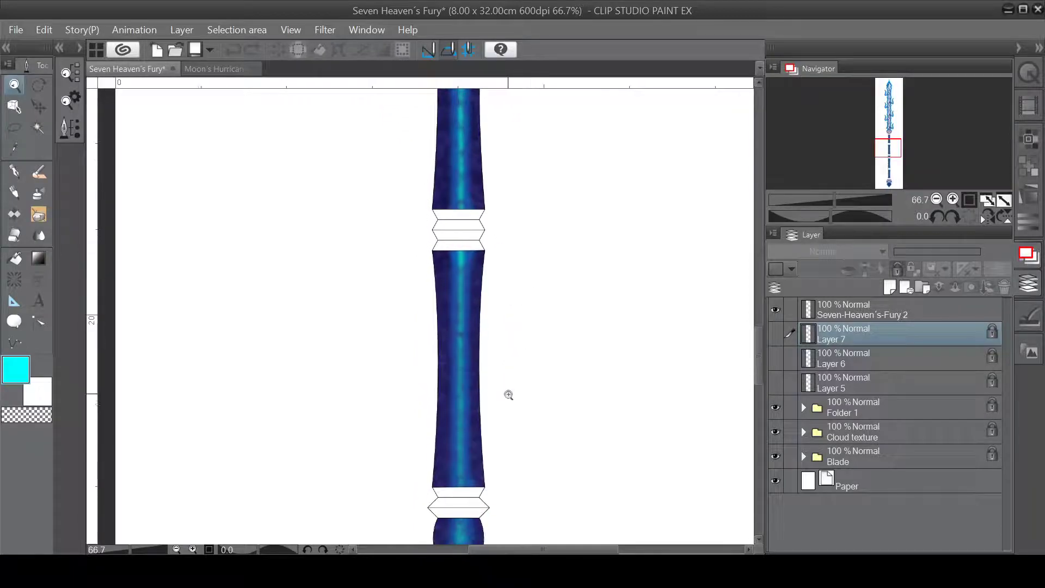
pyautogui.moveTo(501, 438); pyautogui.dragTo(504, 216)
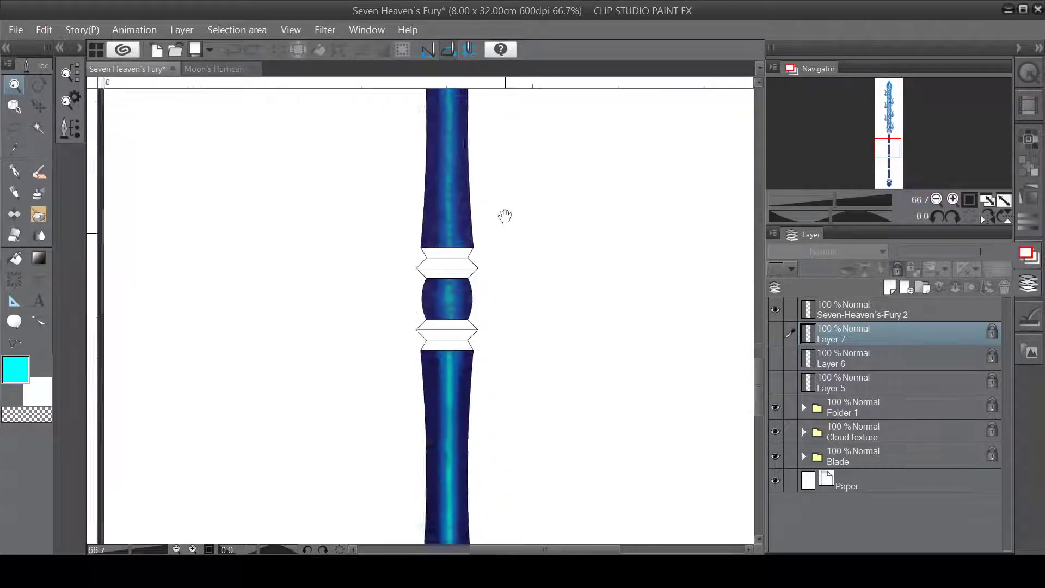
pyautogui.moveTo(507, 401); pyautogui.dragTo(499, 238)
pyautogui.moveTo(495, 436); pyautogui.dragTo(495, 273)
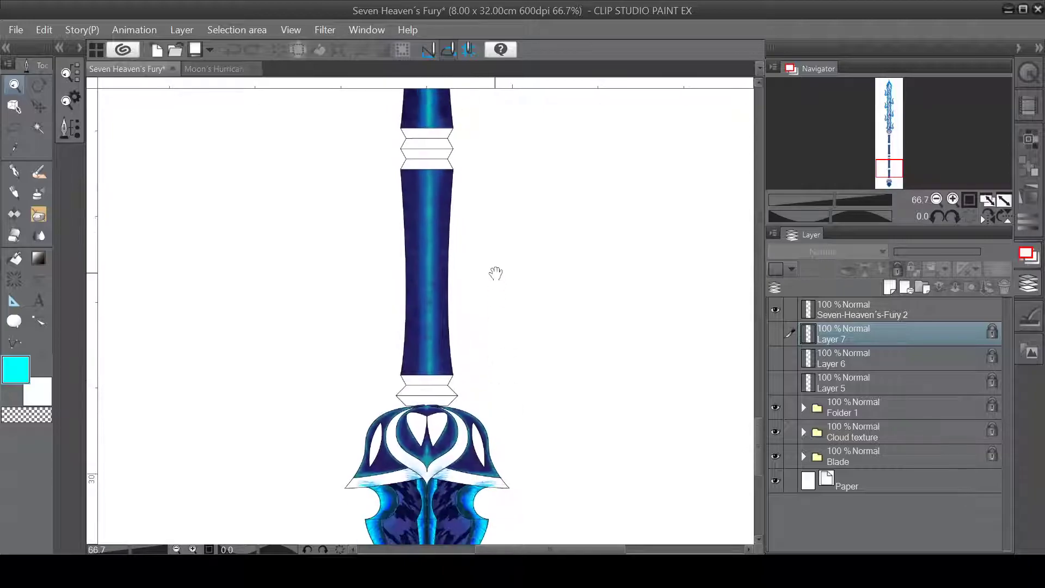
pyautogui.moveTo(509, 326); pyautogui.dragTo(532, 257)
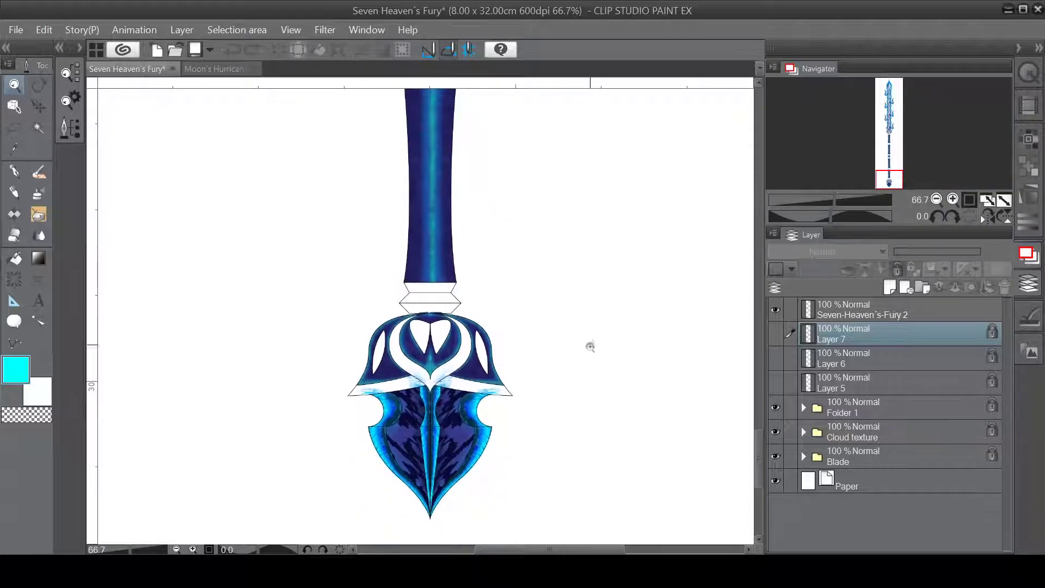
pyautogui.moveTo(590, 201)
pyautogui.mouseDown()
pyautogui.moveTo(574, 234)
pyautogui.moveTo(577, 463)
pyautogui.mouseUp()
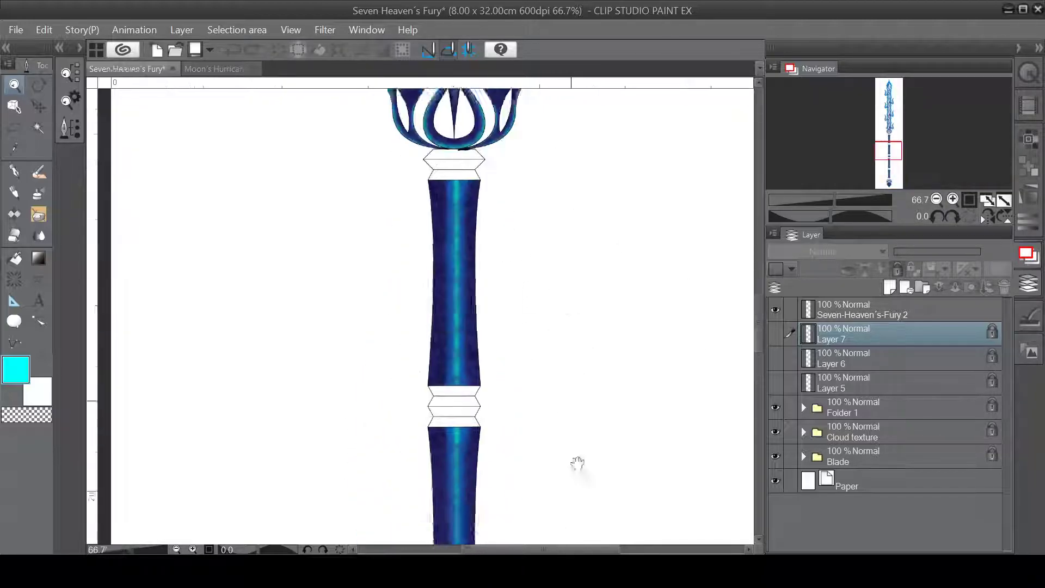
pyautogui.moveTo(576, 98); pyautogui.dragTo(572, 449)
# Step: Reveal Layer 5 rendering, Layer 6 white highlights and Layer 7 dark-blue shading, then fit the whole lance
pyautogui.click(775, 382)
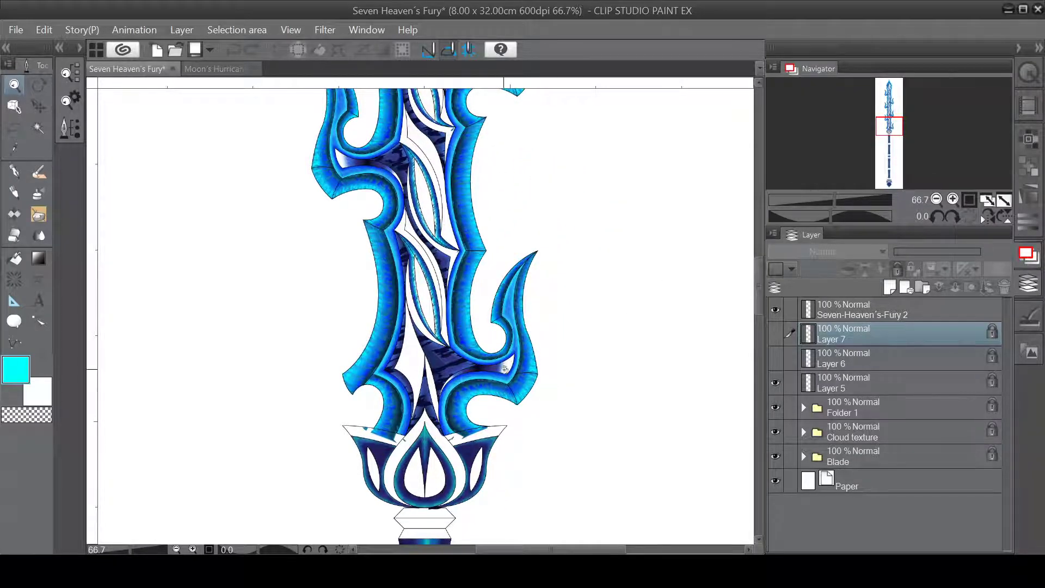
pyautogui.scroll(5, 542, 261)
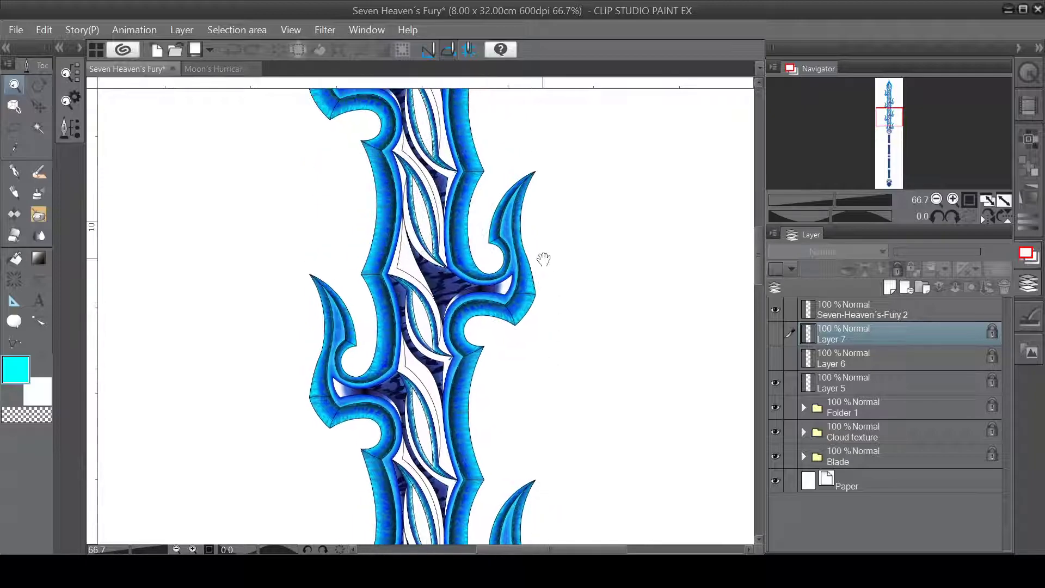
pyautogui.scroll(2, 555, 278)
pyautogui.scroll(2, 584, 299)
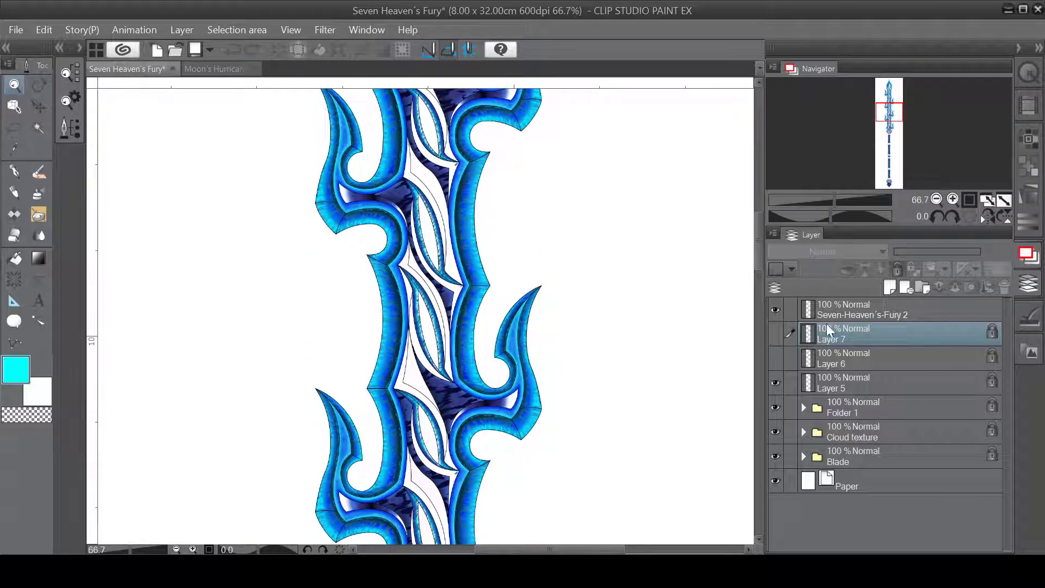
pyautogui.click(777, 358)
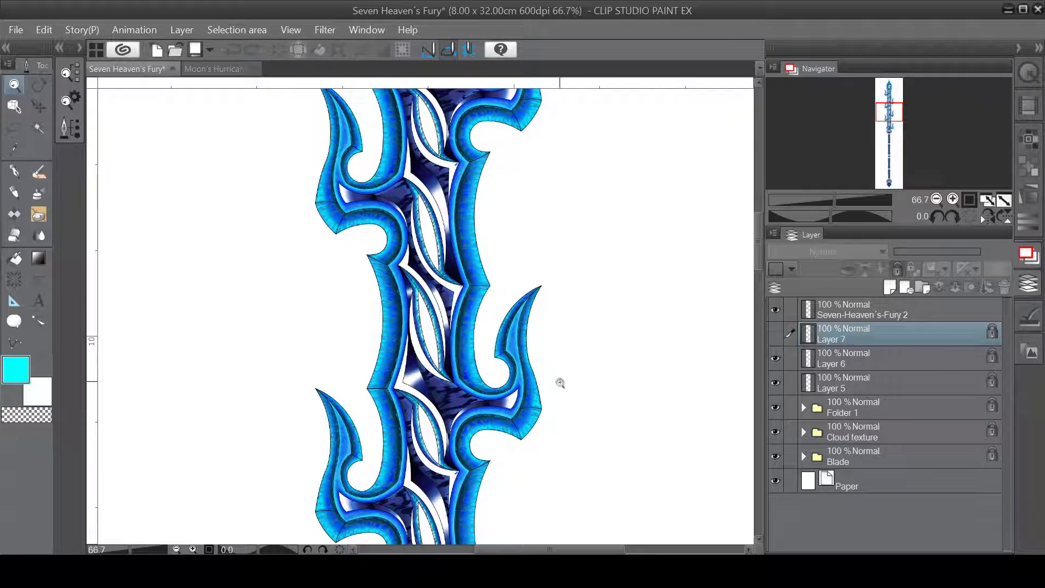
pyautogui.click(774, 334)
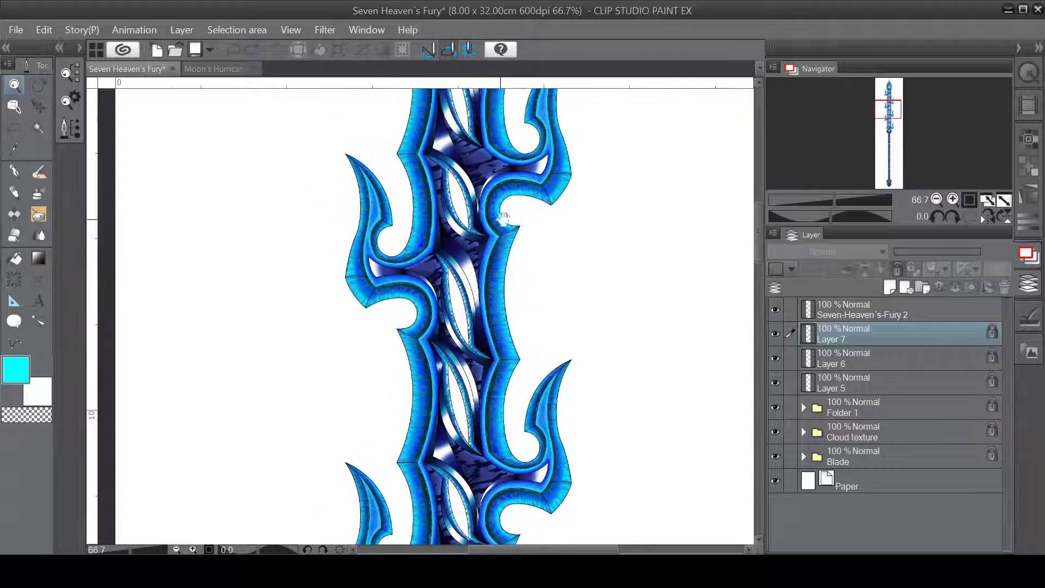
pyautogui.moveTo(507, 221); pyautogui.dragTo(534, 345)
pyautogui.moveTo(536, 234); pyautogui.dragTo(525, 294)
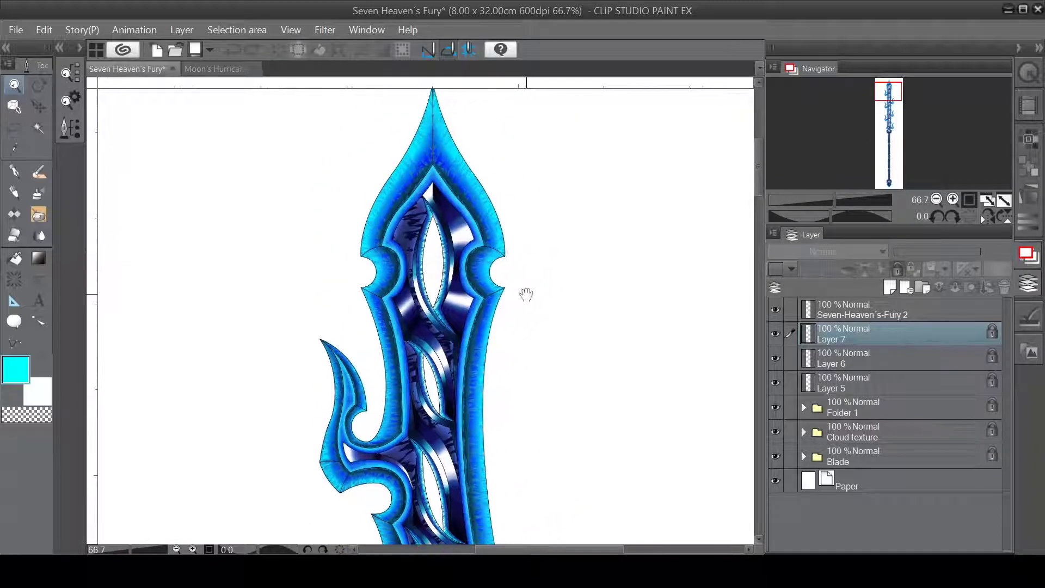
pyautogui.moveTo(517, 427); pyautogui.dragTo(509, 333)
pyautogui.hotkey('ctrl', '0')
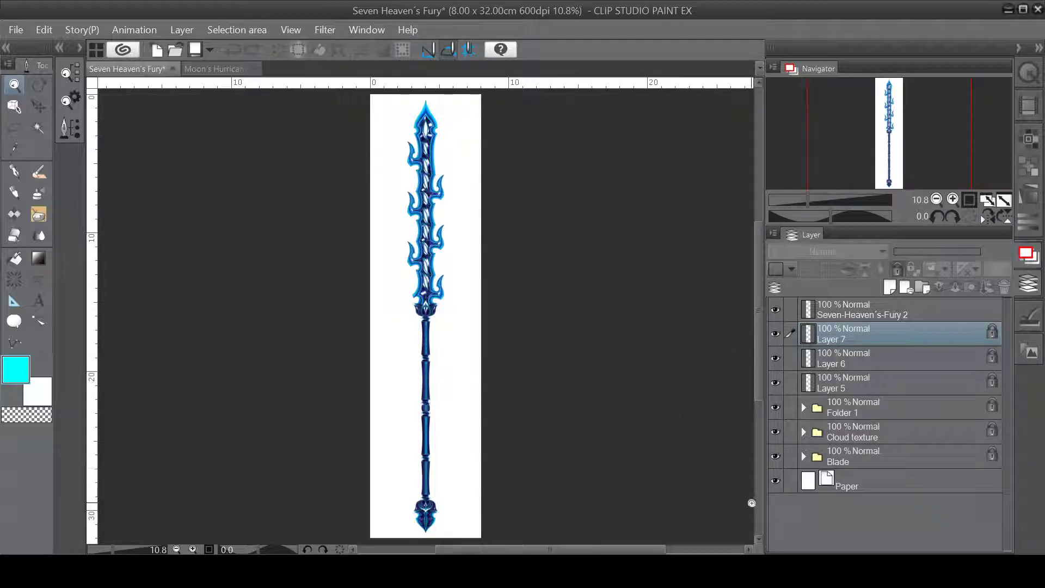
pyautogui.click(775, 481)
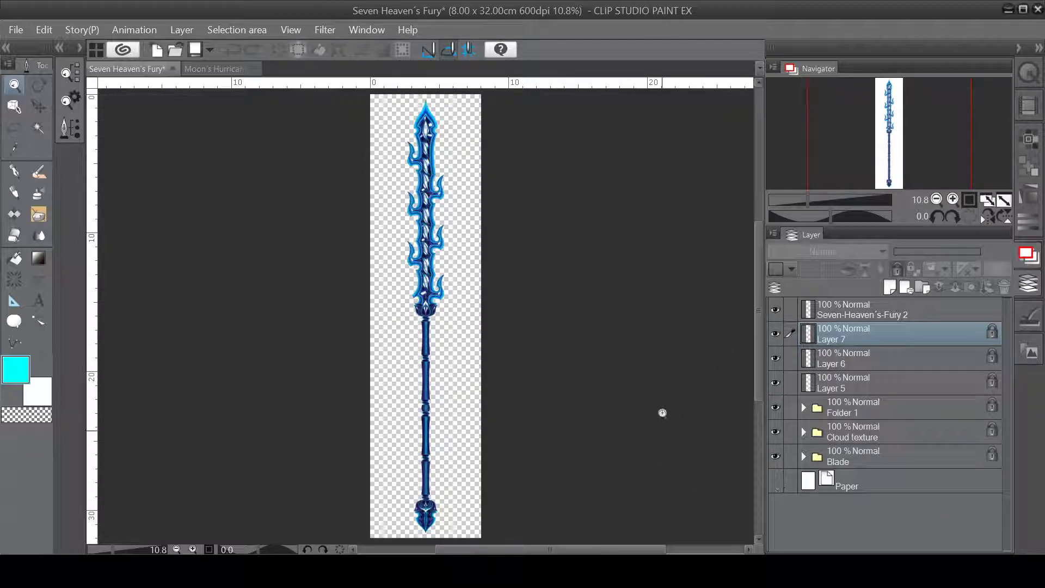
pyautogui.scroll(5, 432, 200)
pyautogui.moveTo(432, 200); pyautogui.dragTo(425, 355)
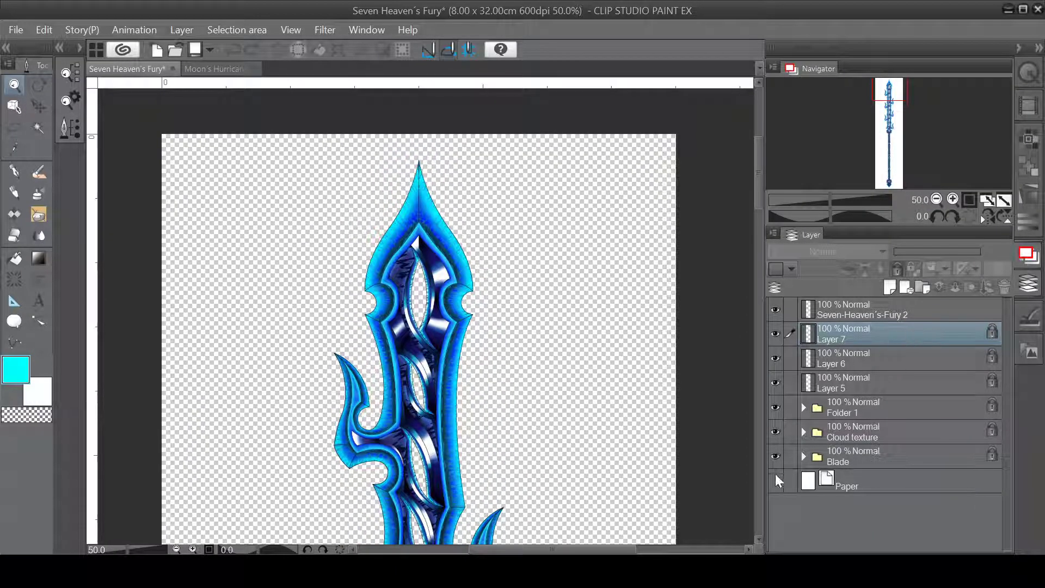
pyautogui.click(775, 481)
pyautogui.hotkey('ctrl', '0')
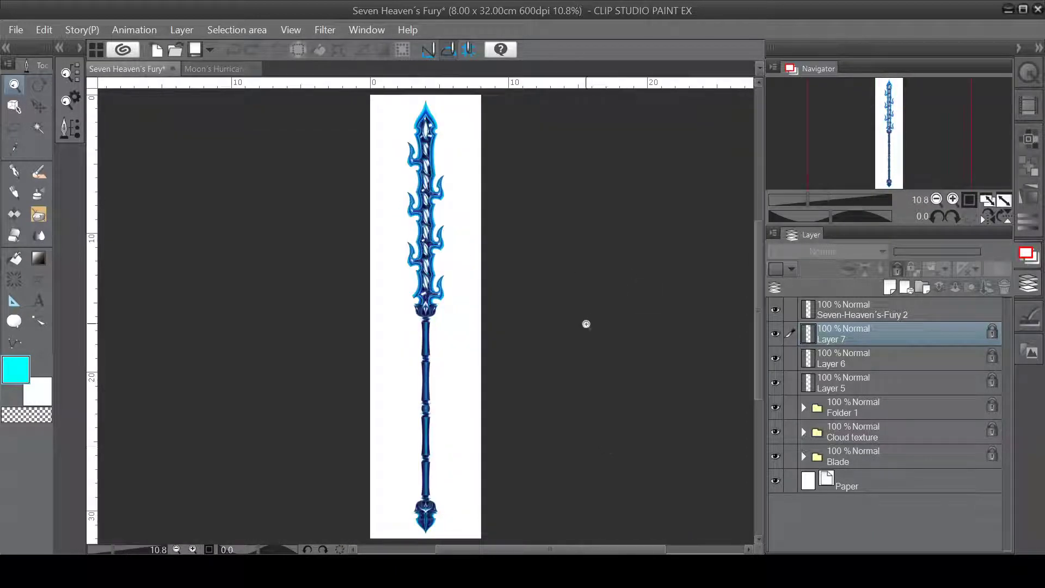